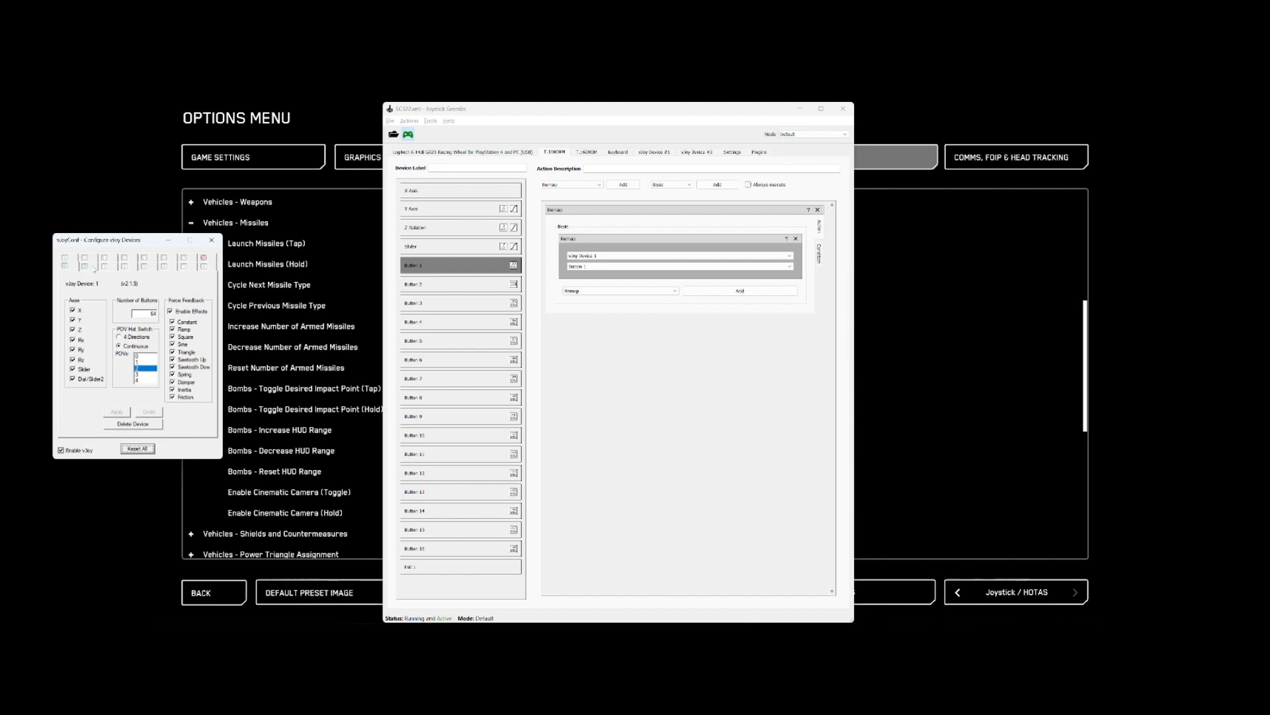
Show the Z Rotation axis's remap and response curve settings
left_click(486, 228)
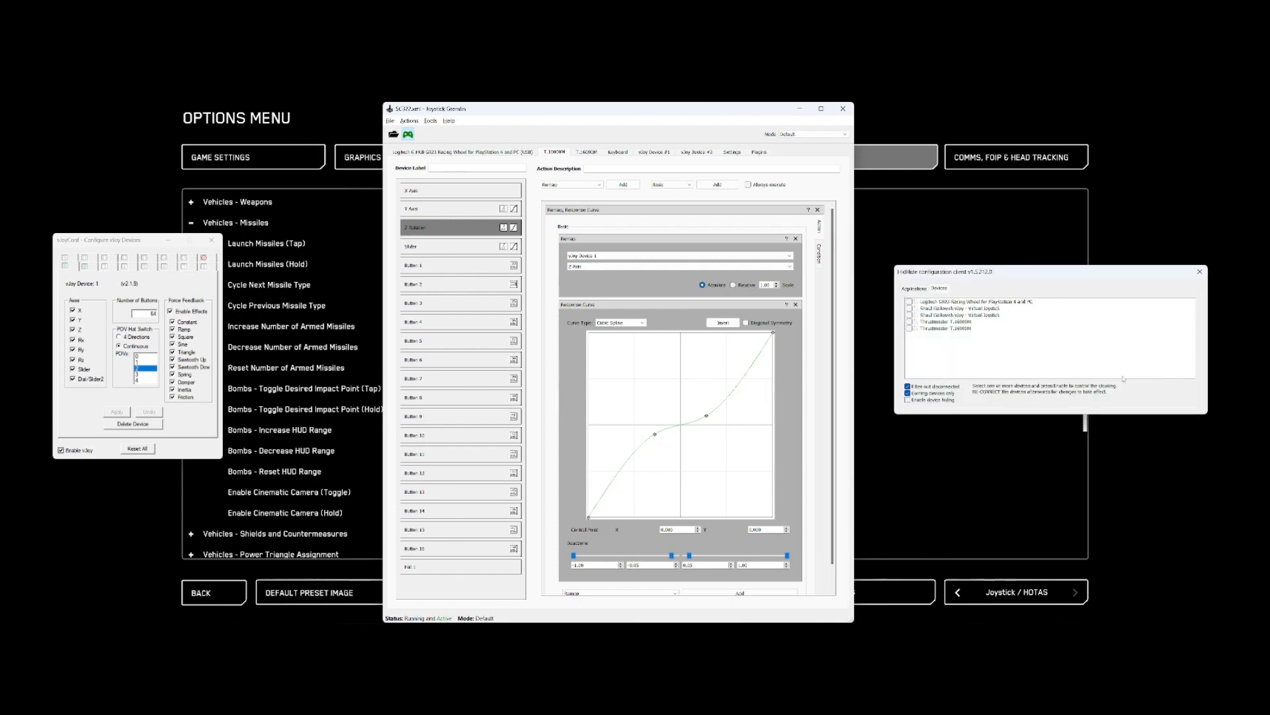
In the HidHide configuration client, hide both Thrustmaster T.16000M sticks and the Logitech G923 wheel, with device hiding enabled
left_click(910, 329)
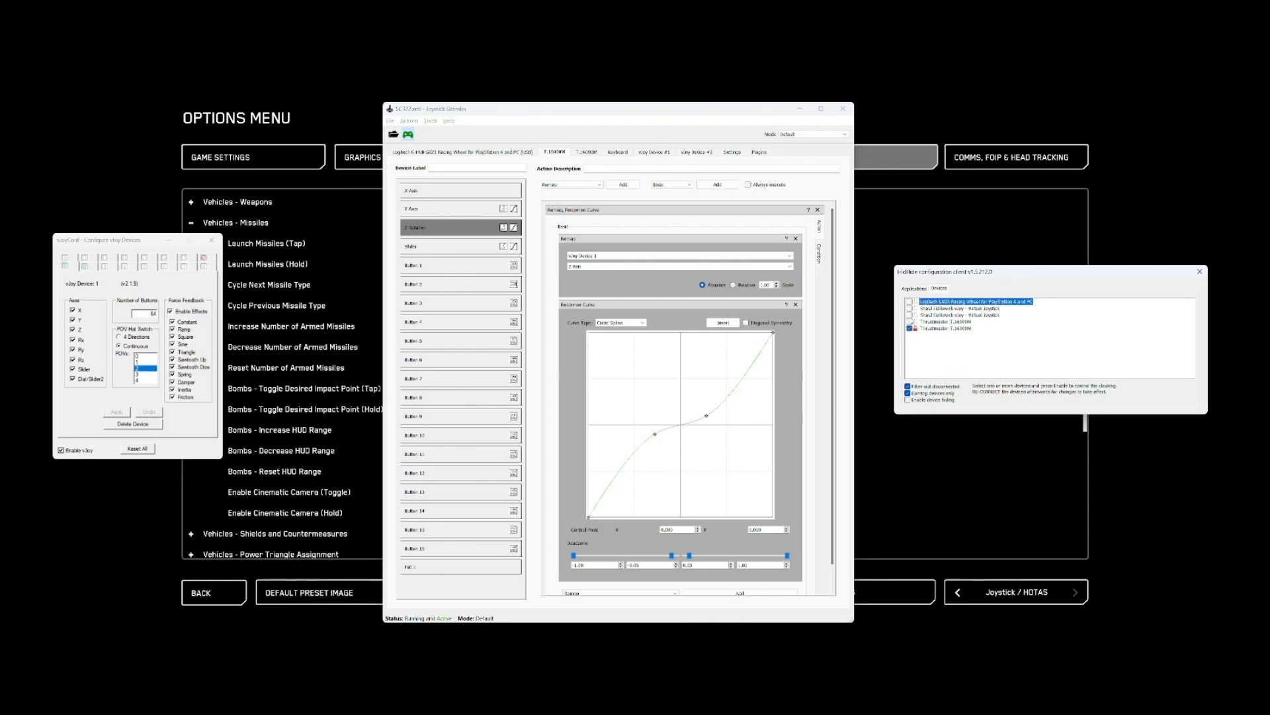
left_click(909, 322)
left_click(910, 302)
left_click(907, 400)
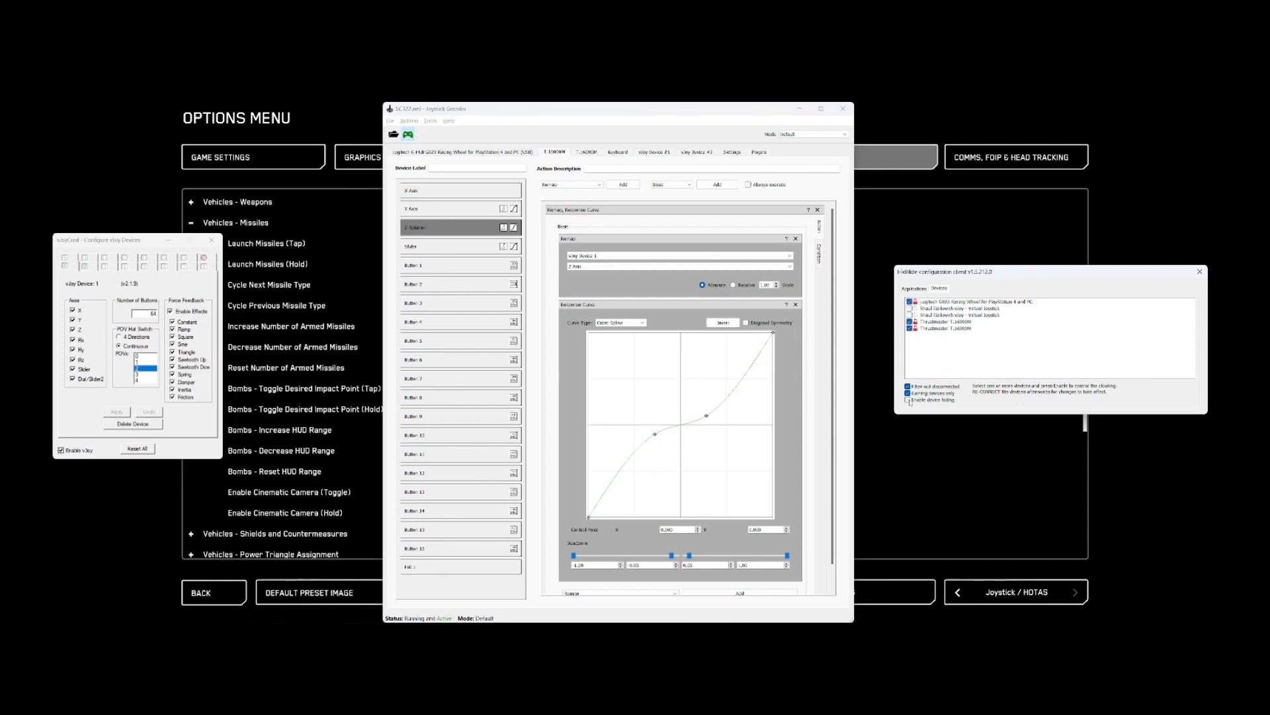
left_click(913, 289)
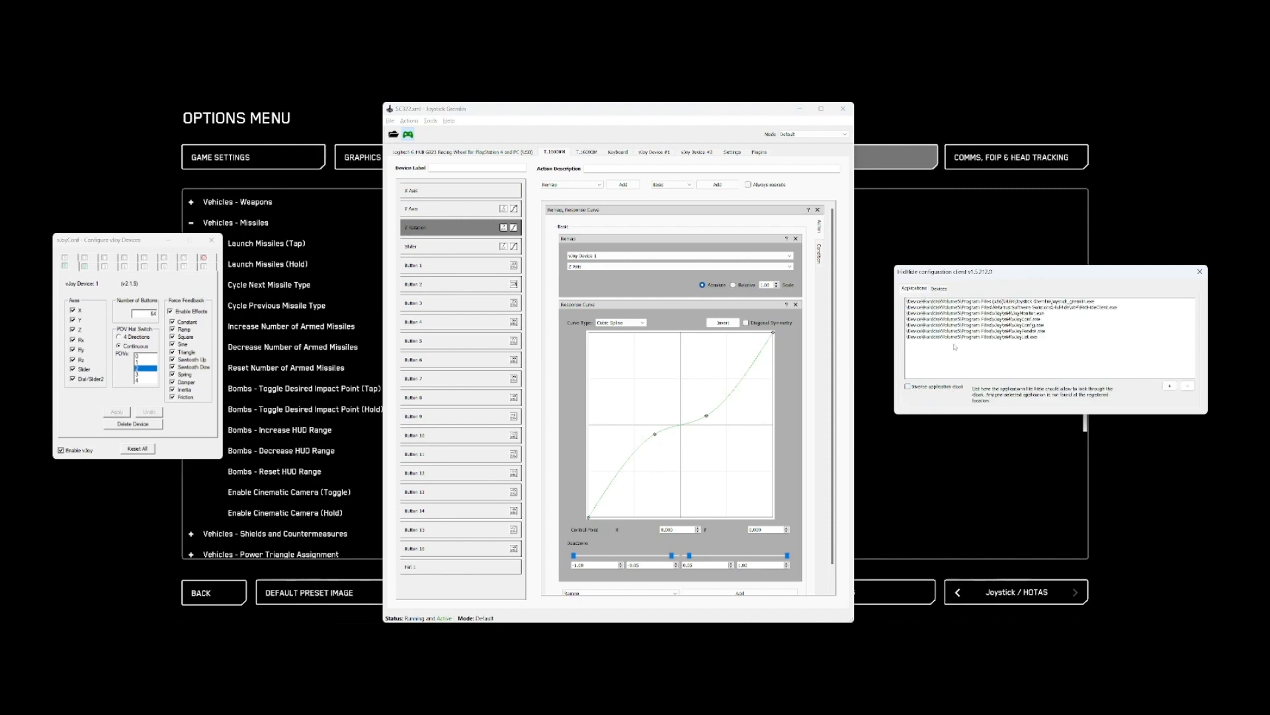
left_click(1199, 271)
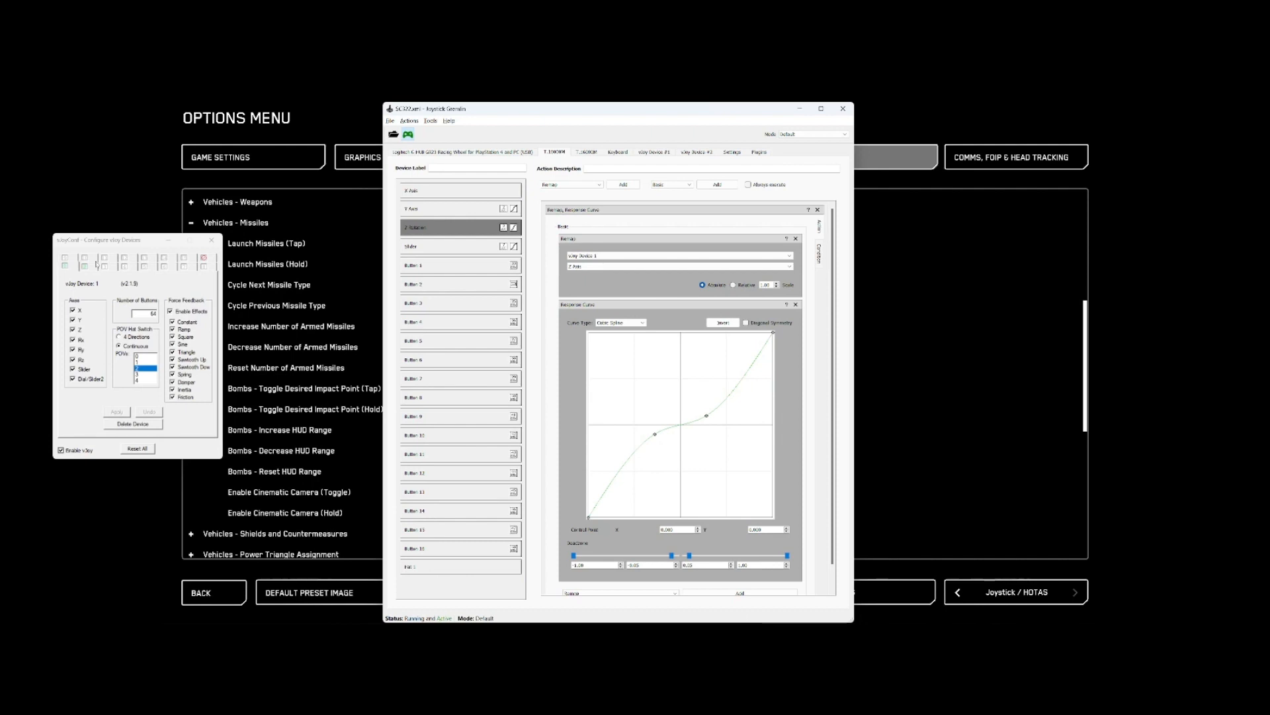
Examine the keyboard mappings of buttons 2 and 3 on the second T.16000M and the button remaps on the first stick
left_click(461, 286)
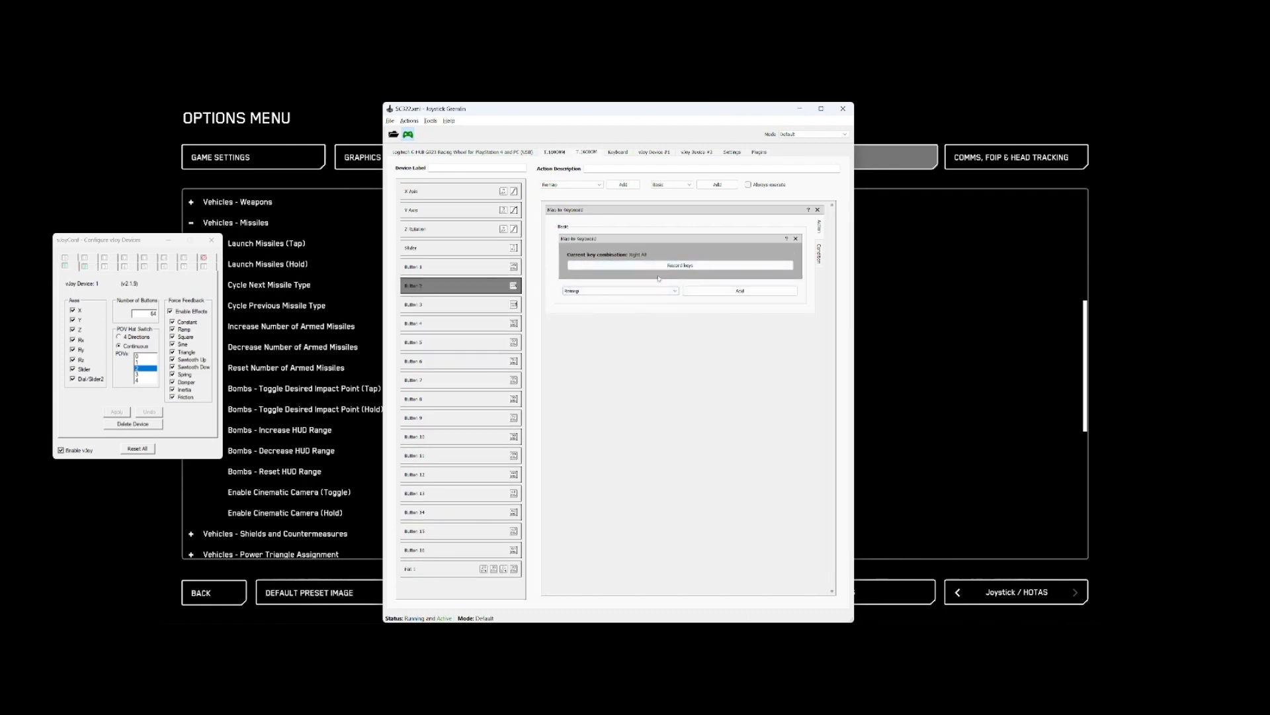
left_click(502, 305)
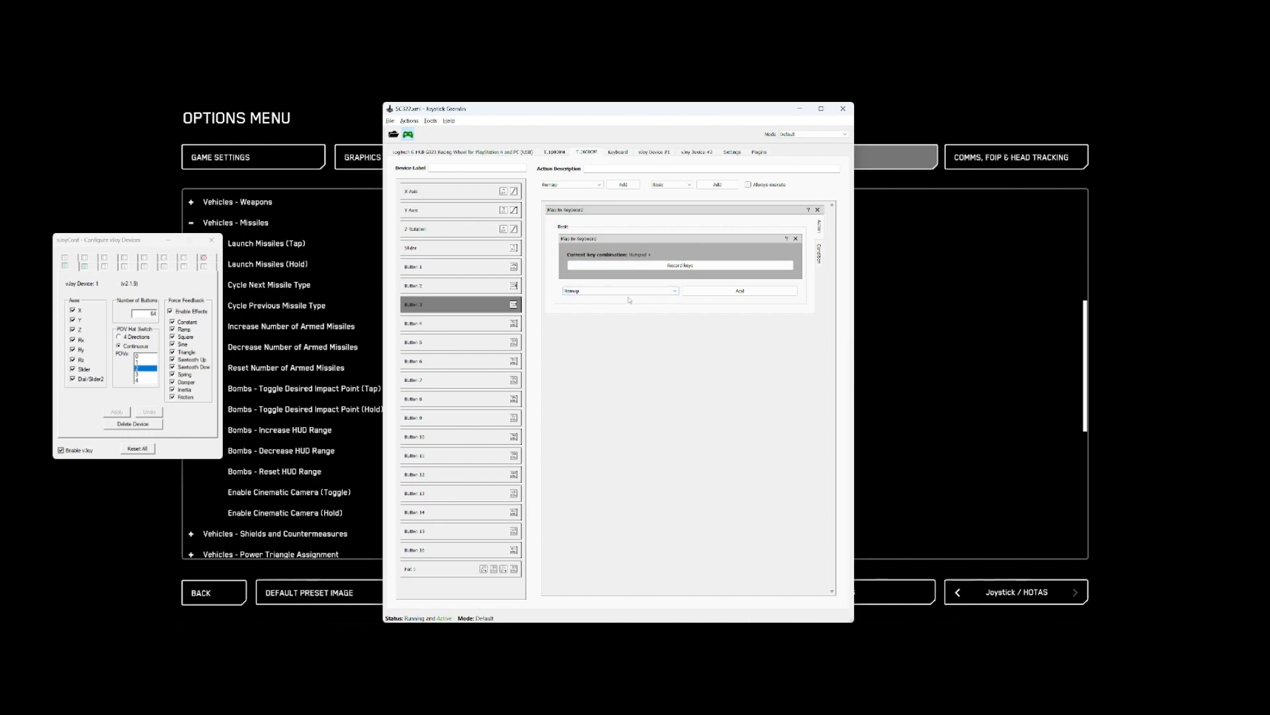
left_click(497, 293)
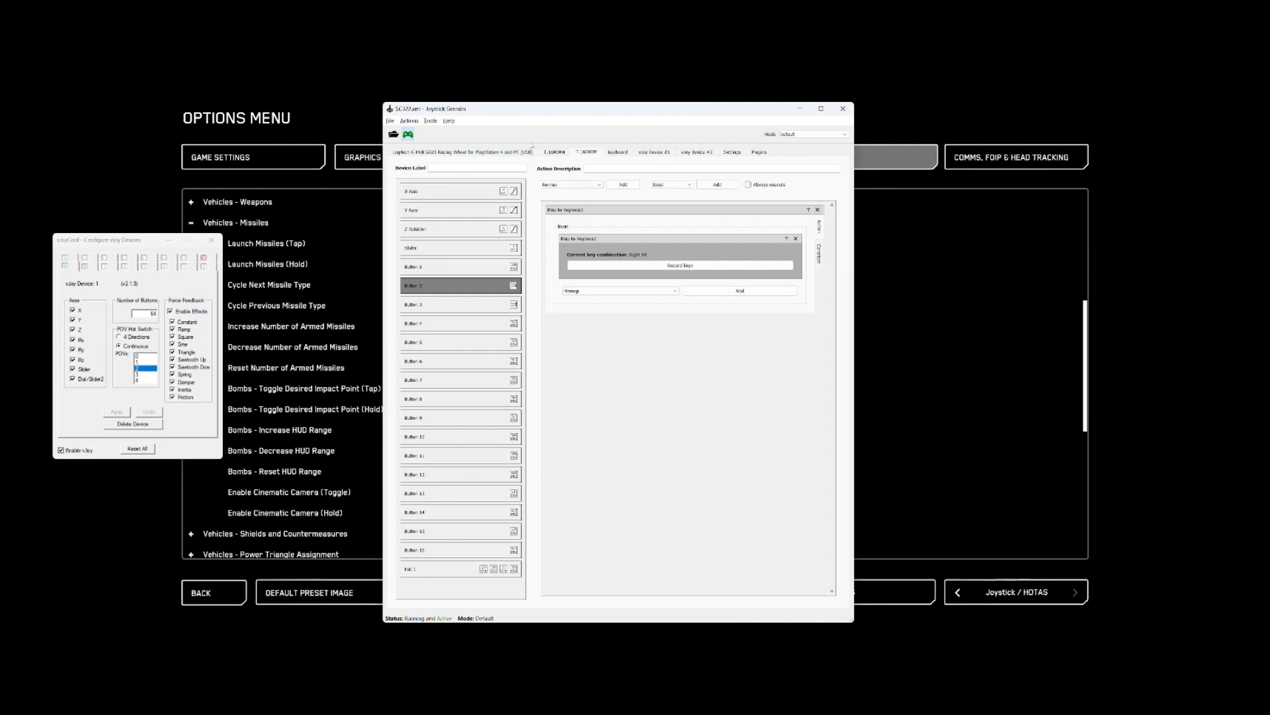
left_click(553, 152)
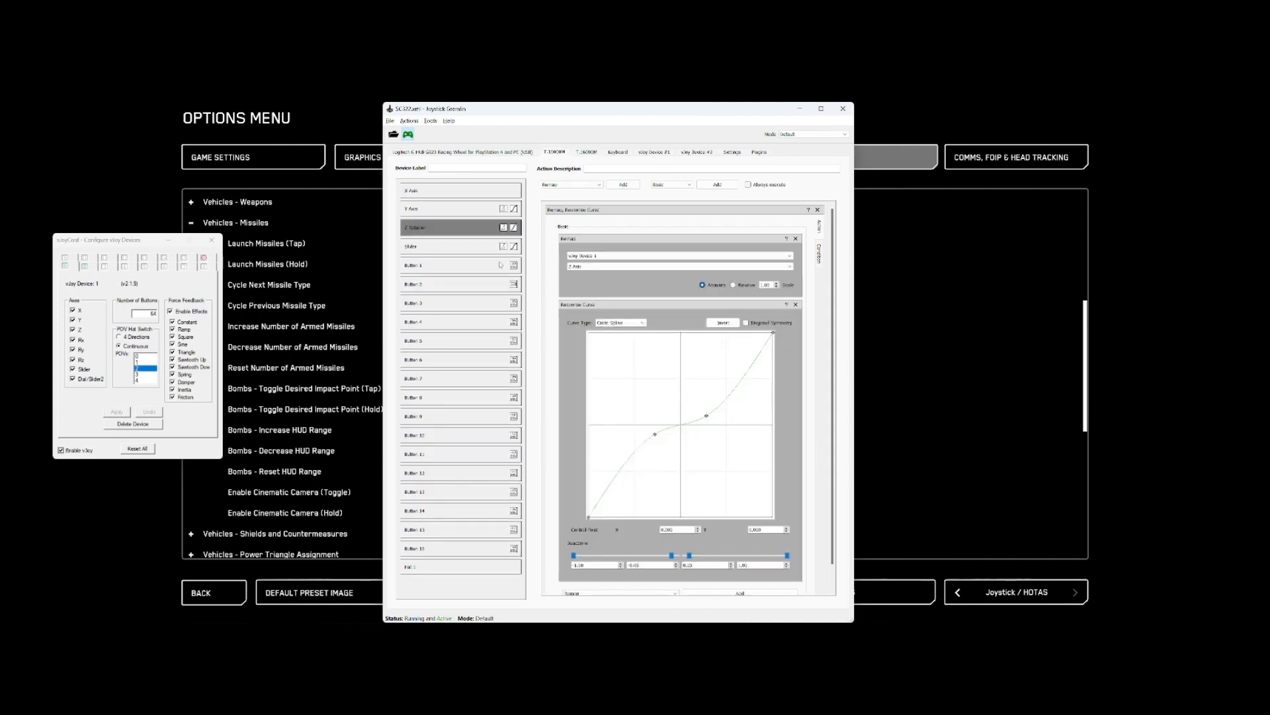
left_click(501, 266)
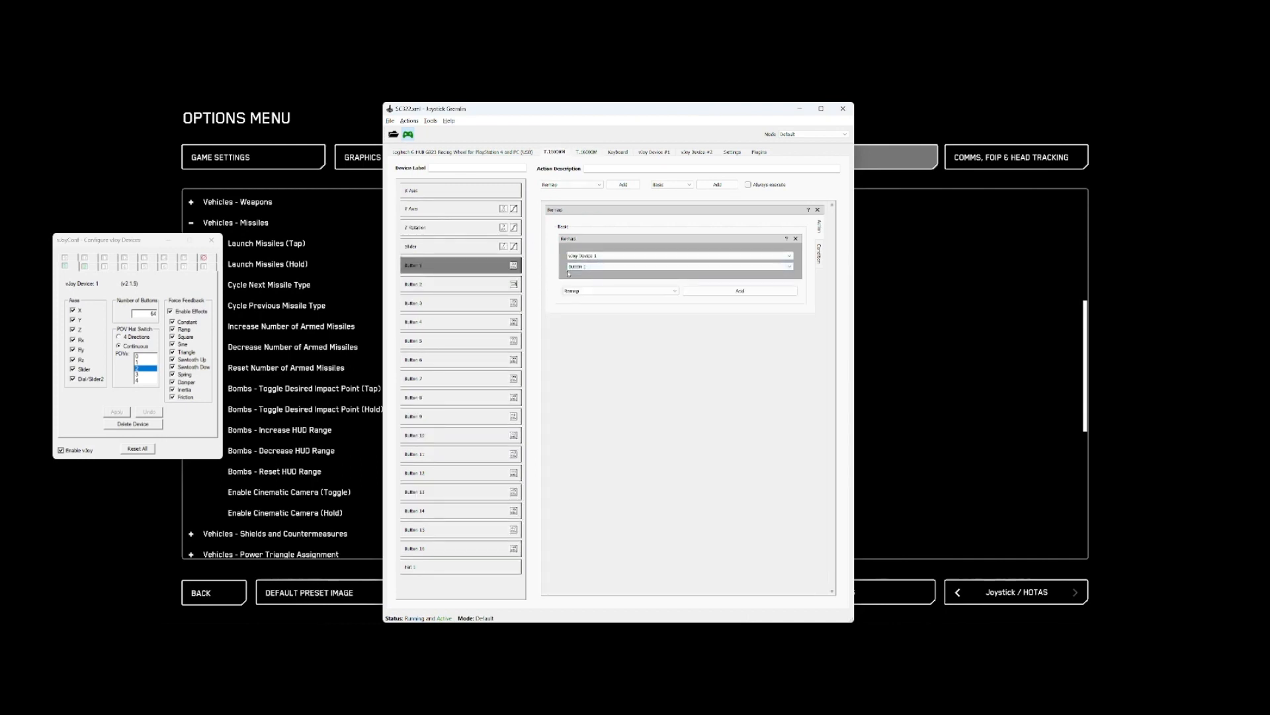
left_click(496, 343)
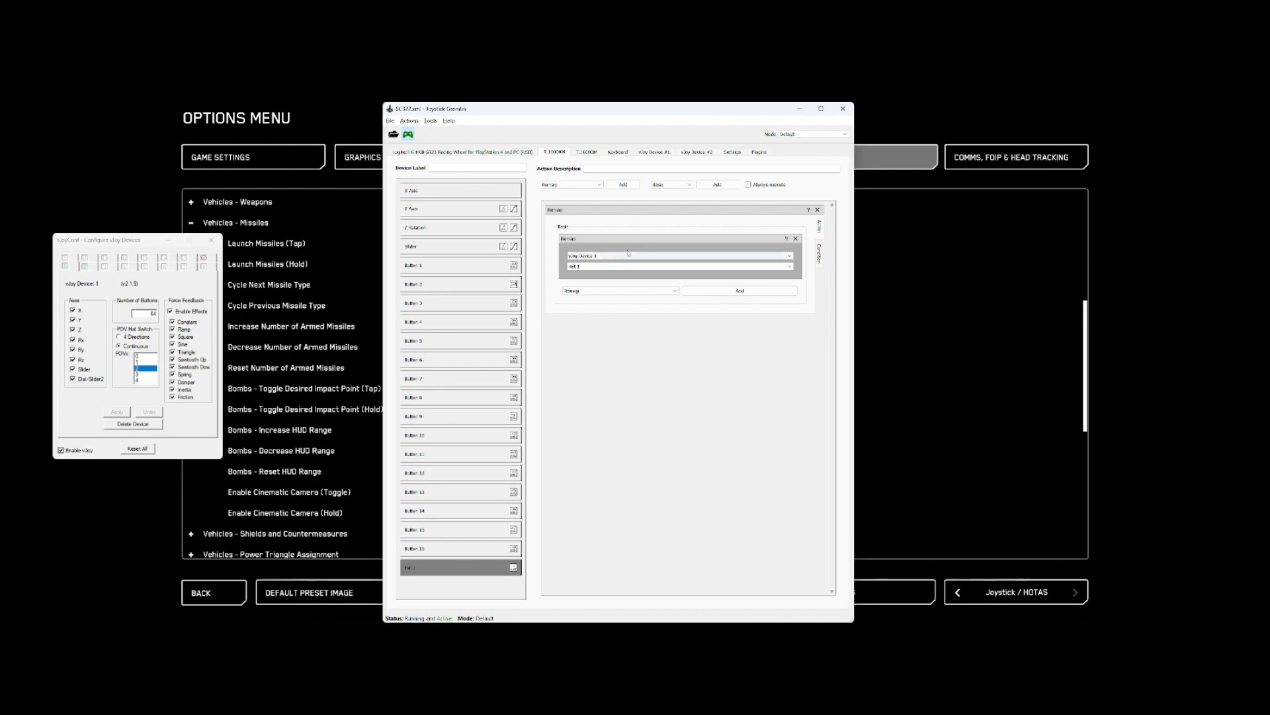
Replace the first T.16000M's hat remap with a 4-way Hat Buttons container
left_click(817, 209)
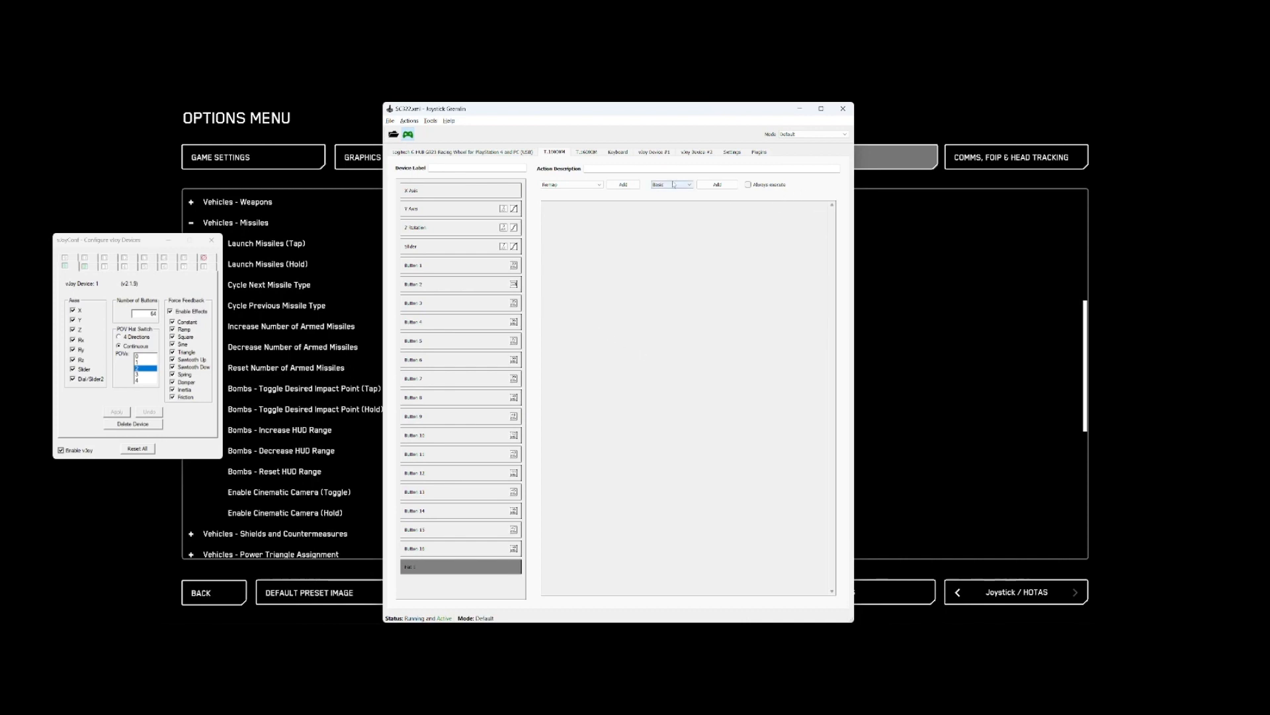
left_click(669, 185)
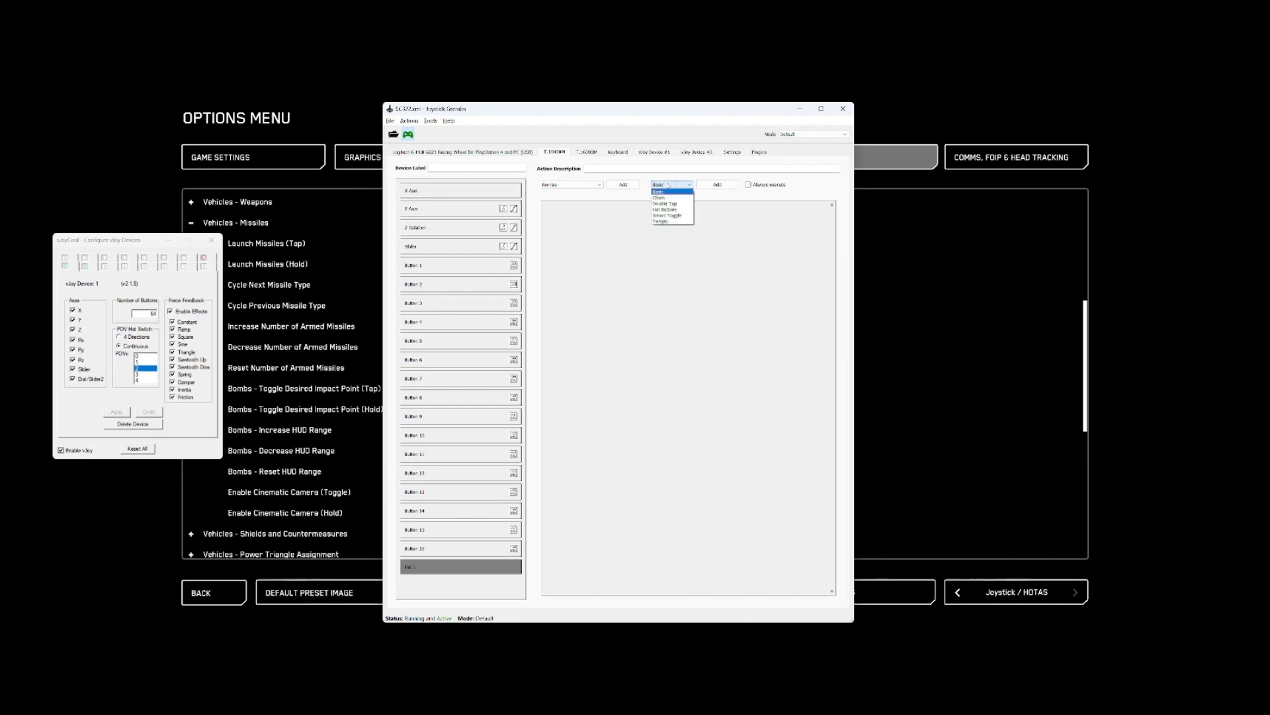
left_click(667, 209)
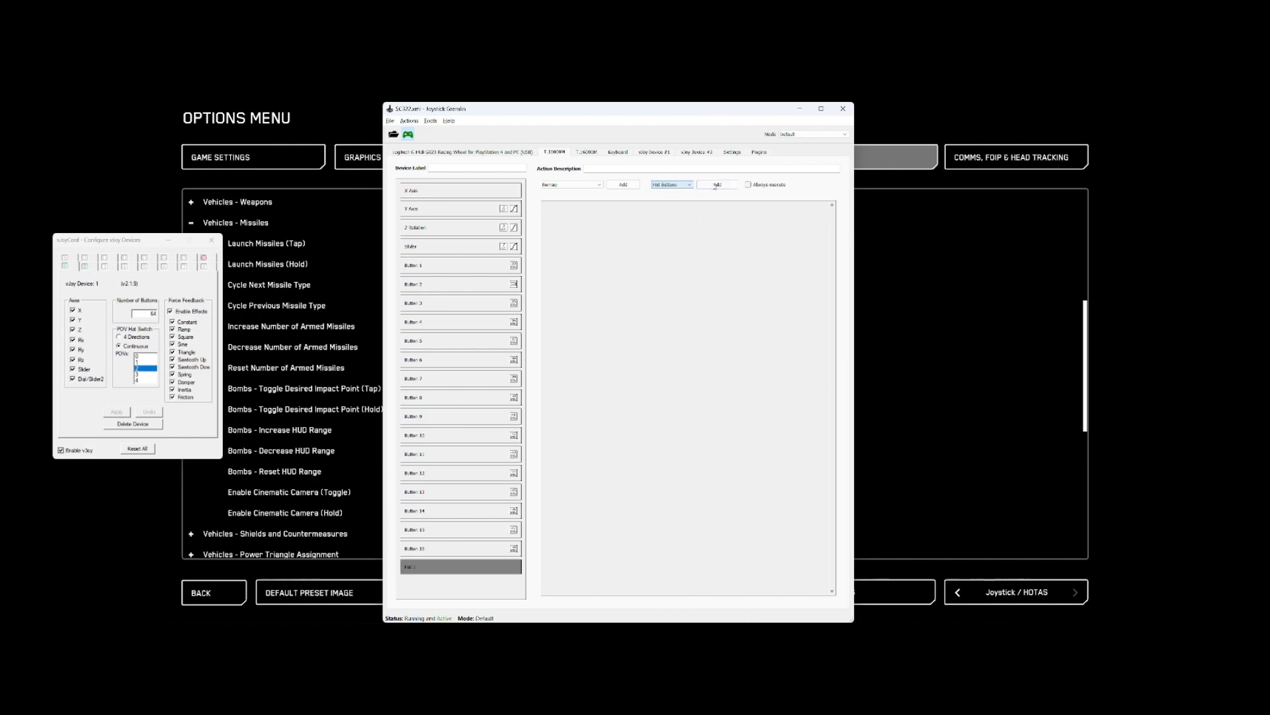
left_click(715, 186)
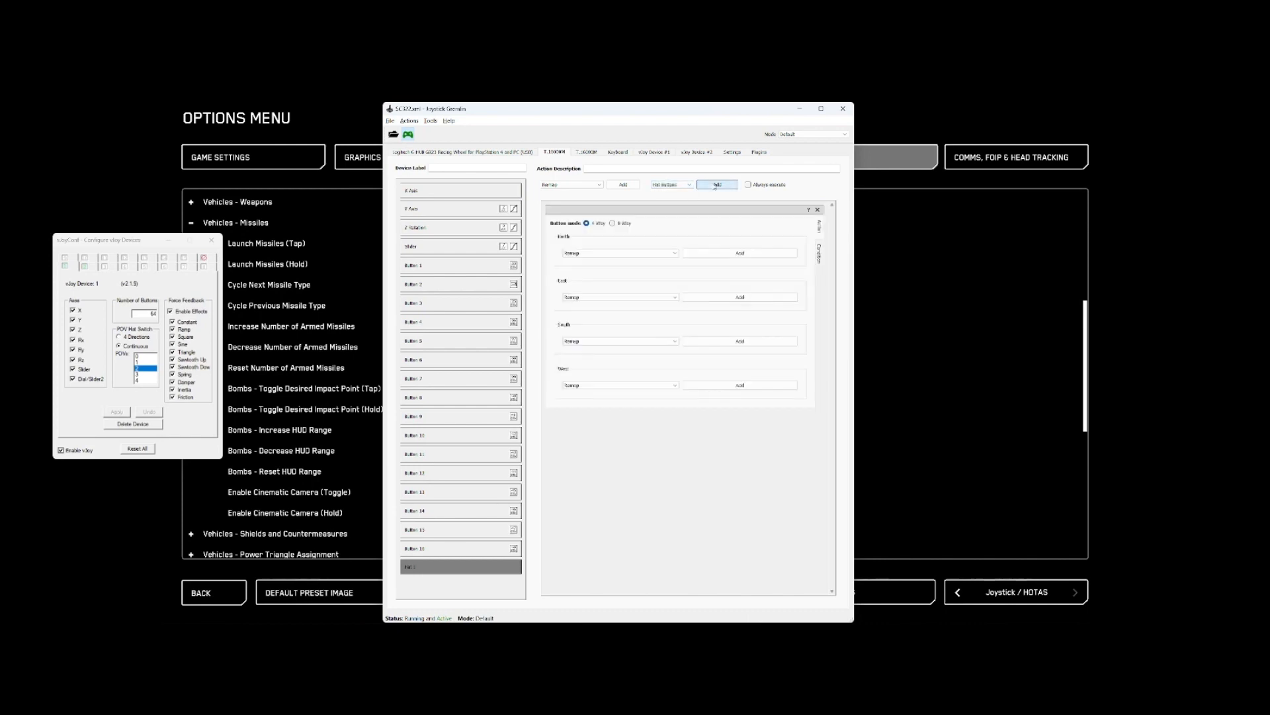
Add vJoy Device 1 remaps for the hat's North, East, South and West directions and choose another button for North
left_click(720, 252)
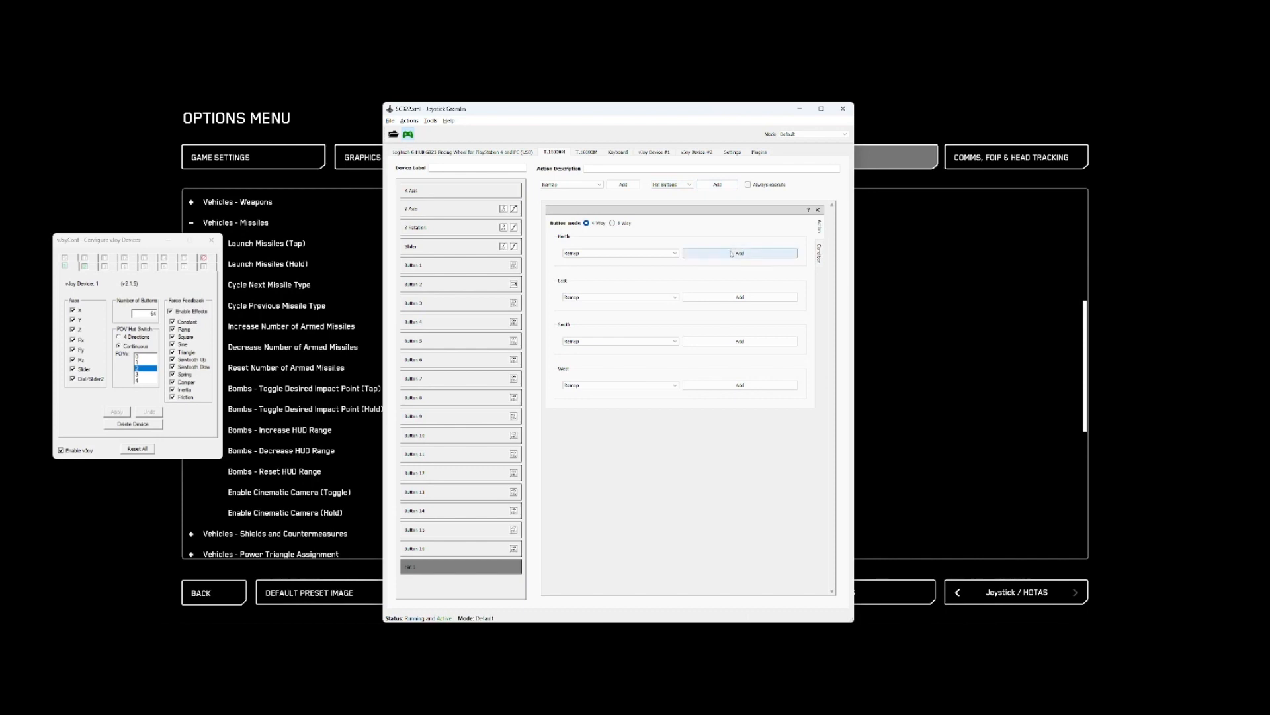
left_click(741, 345)
left_click(735, 434)
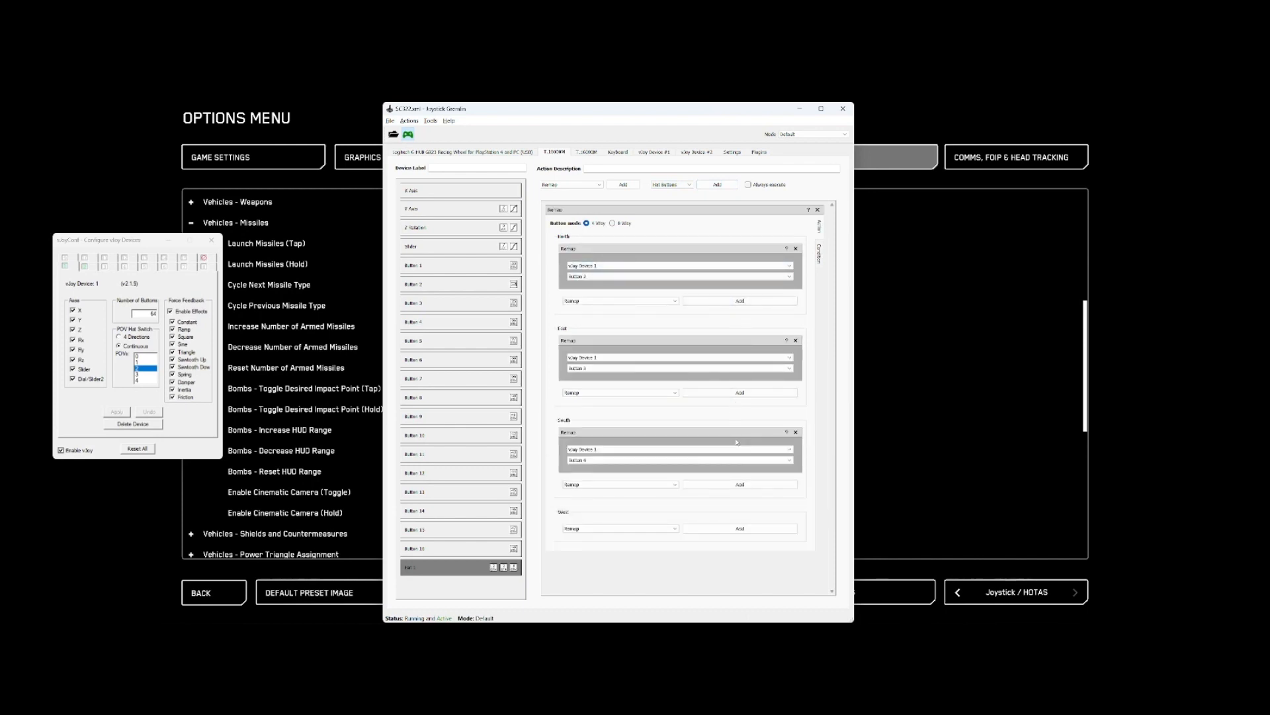
left_click(740, 529)
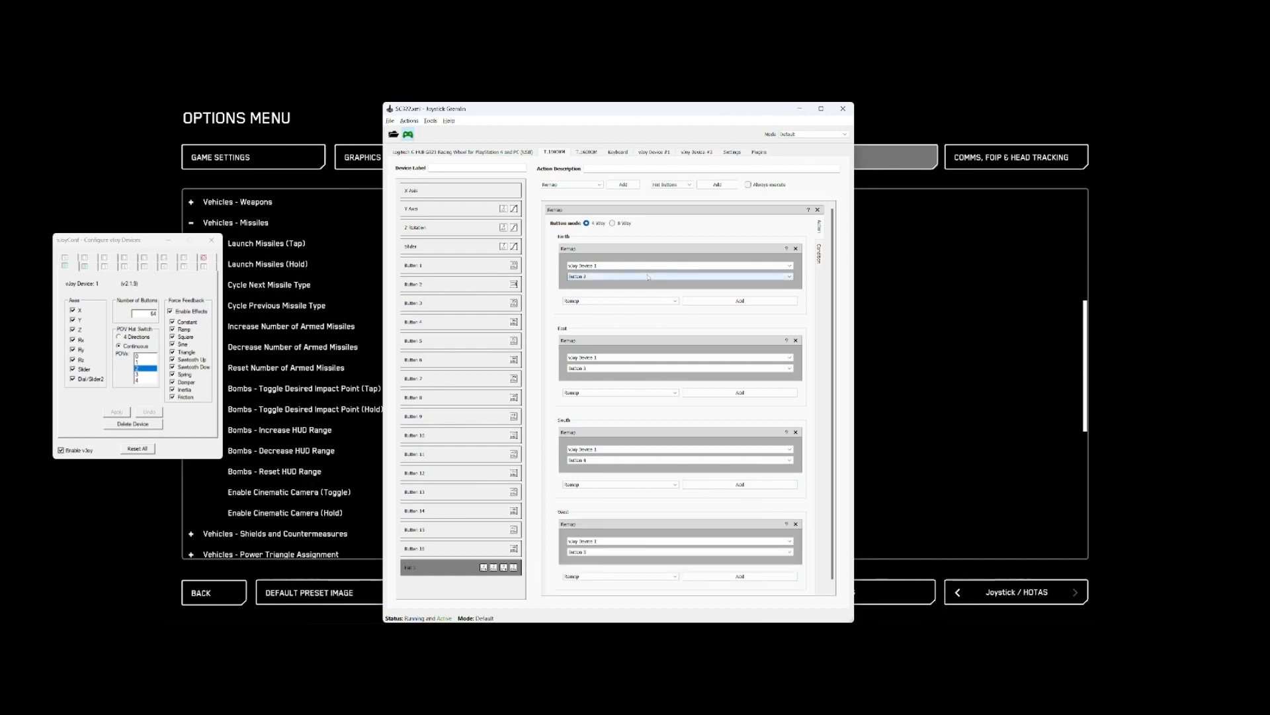
left_click(637, 276)
scroll(637, 333, "down", 5)
left_click(628, 337)
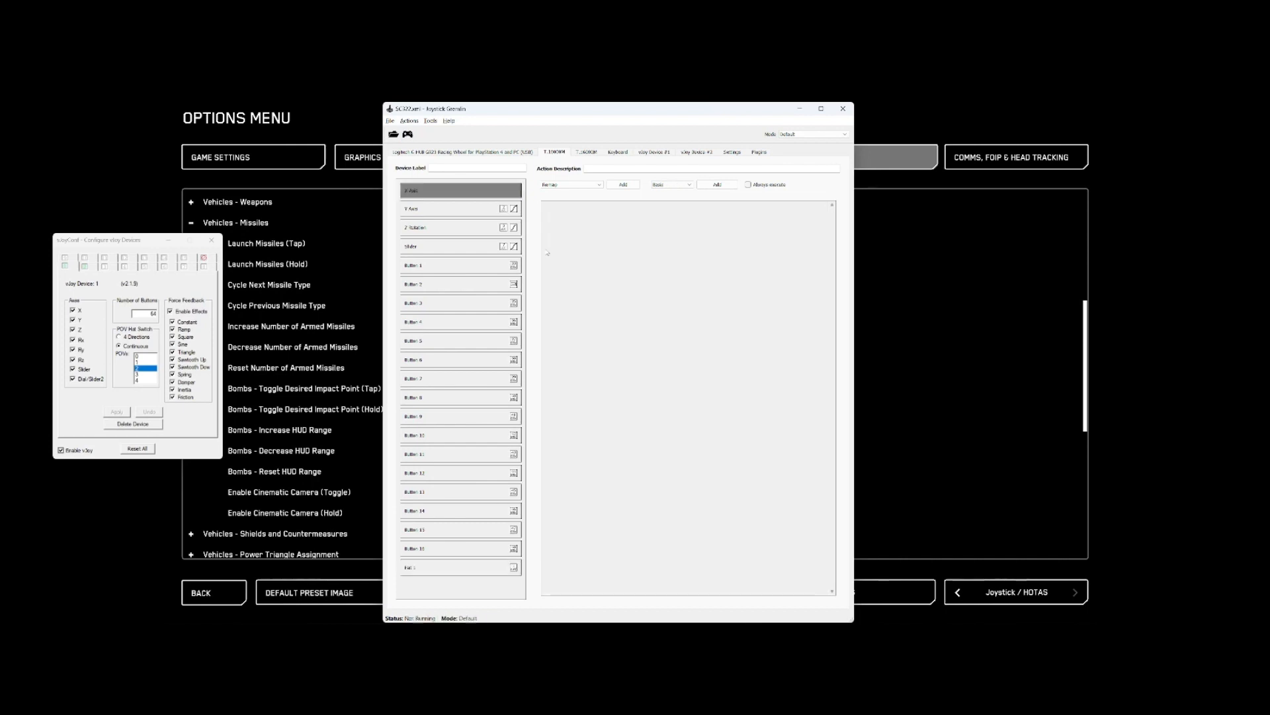
Add a remap to the vJoy Device 1 X Axis and a response curve to the first stick's X Axis
left_click(623, 185)
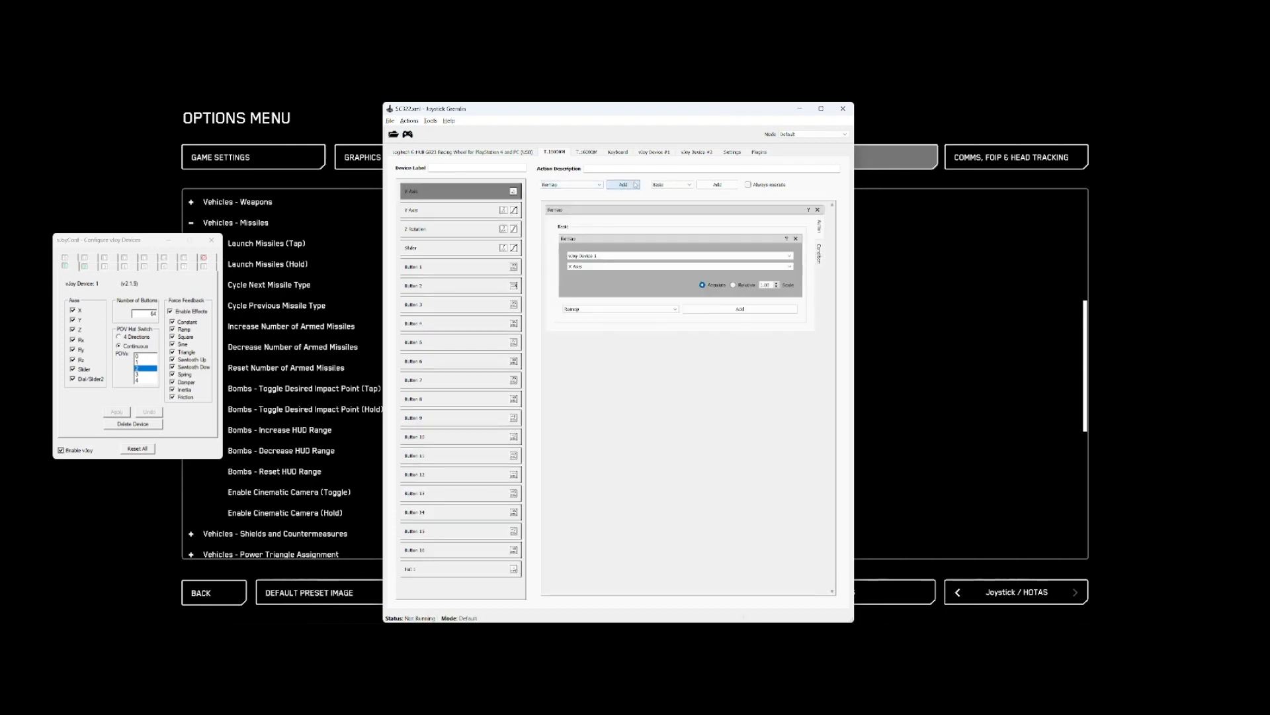
left_click(592, 184)
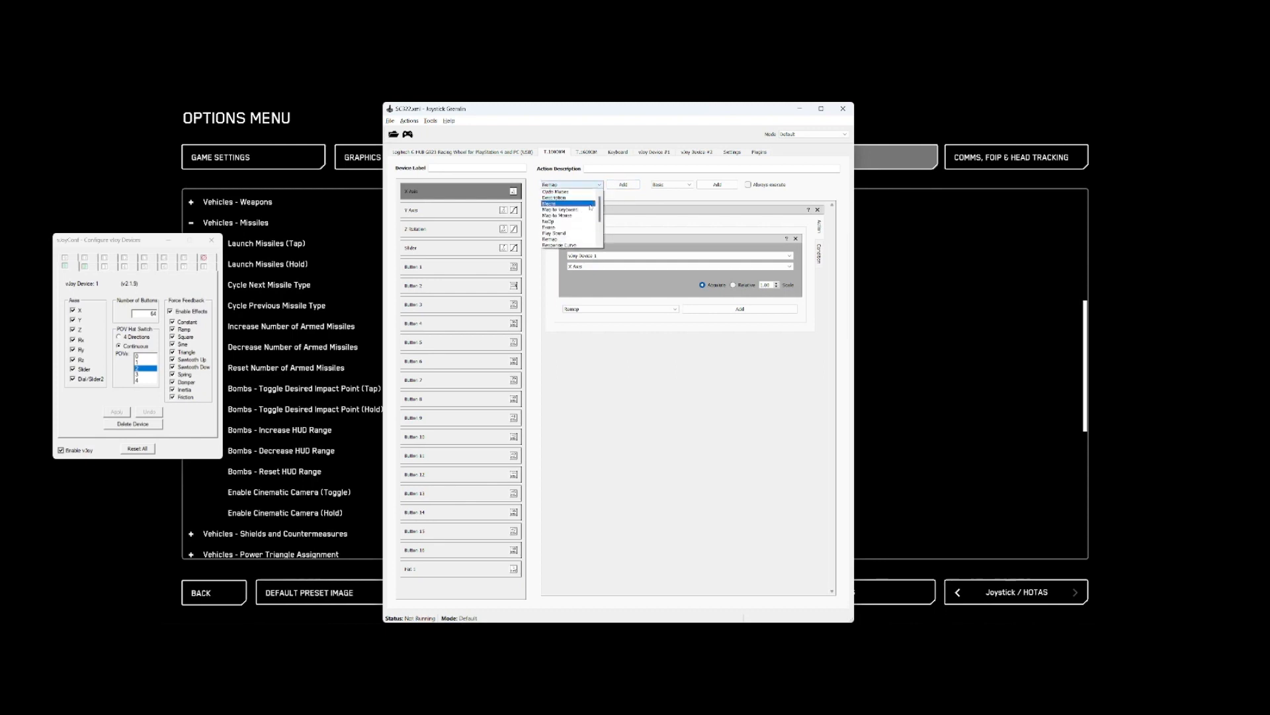
left_click(578, 245)
left_click(623, 184)
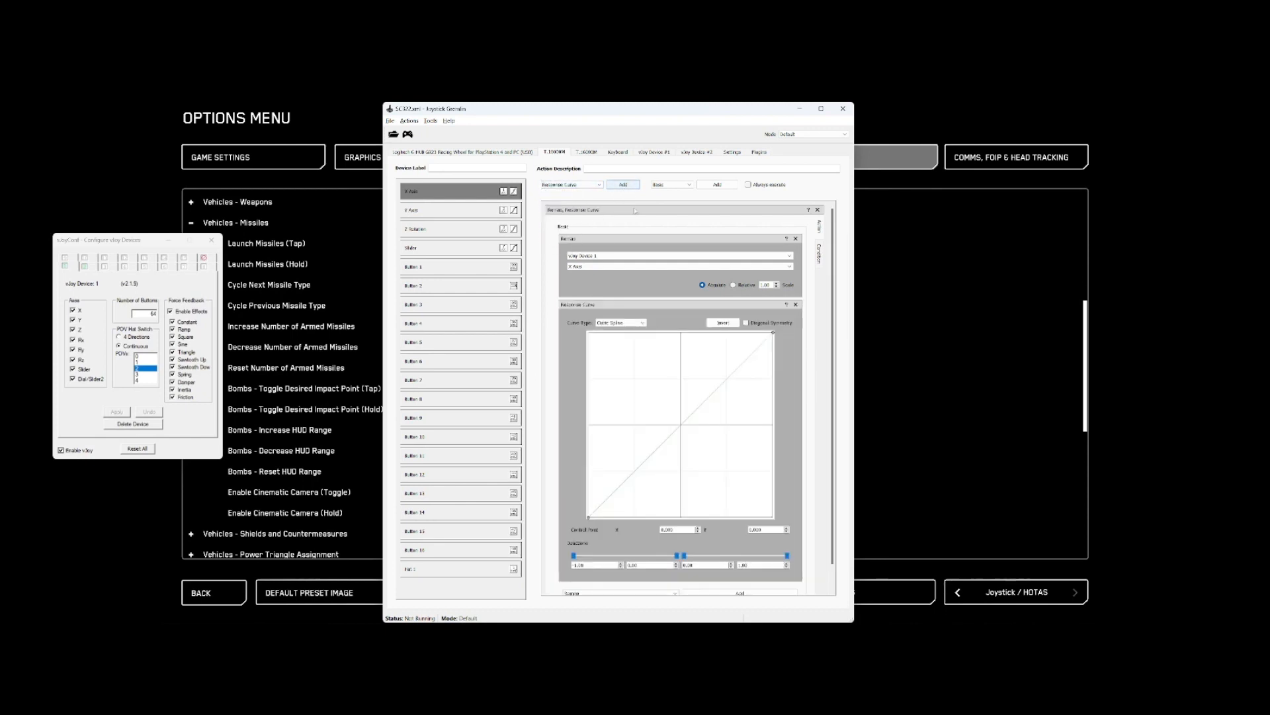
Add a control point on each side of the X Axis response curve's centre and move both to flatten its middle
left_click(654, 452)
left_click_drag(704, 404, 709, 409)
left_click_drag(654, 452, 648, 442)
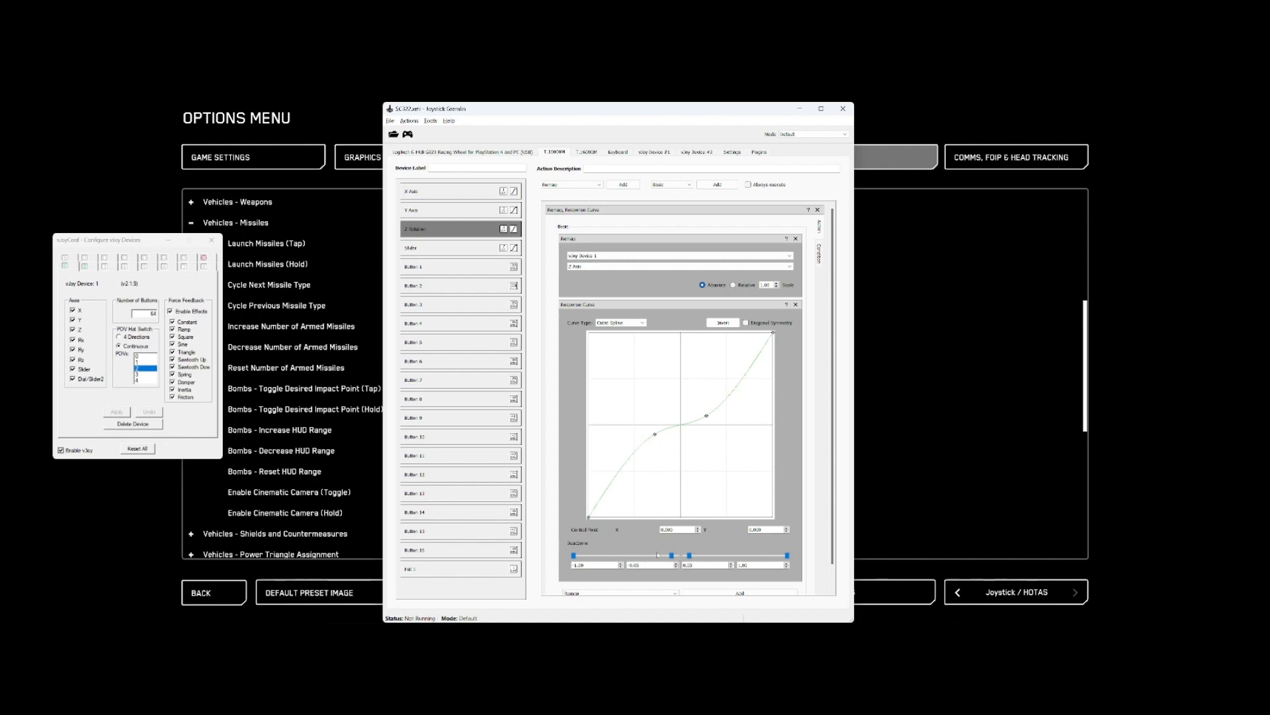
Examine the Y Axis response curve and select its upper inner control point
left_click(487, 211)
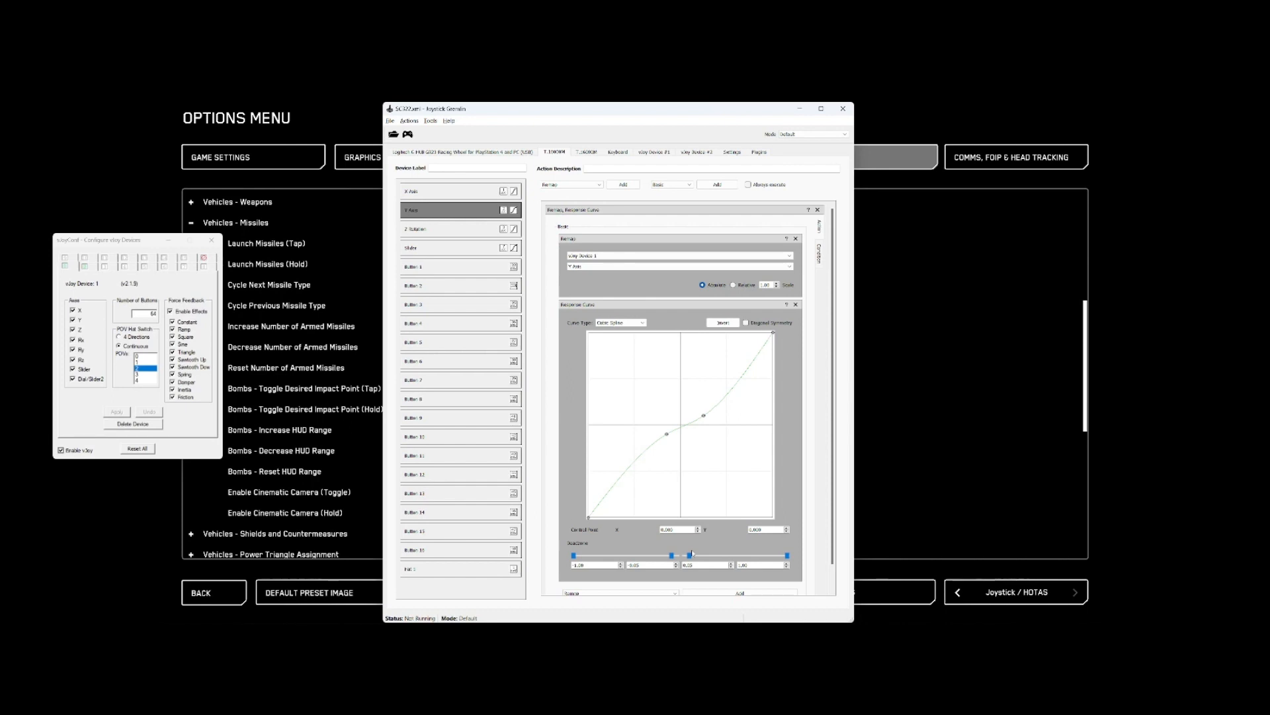
left_click(703, 415)
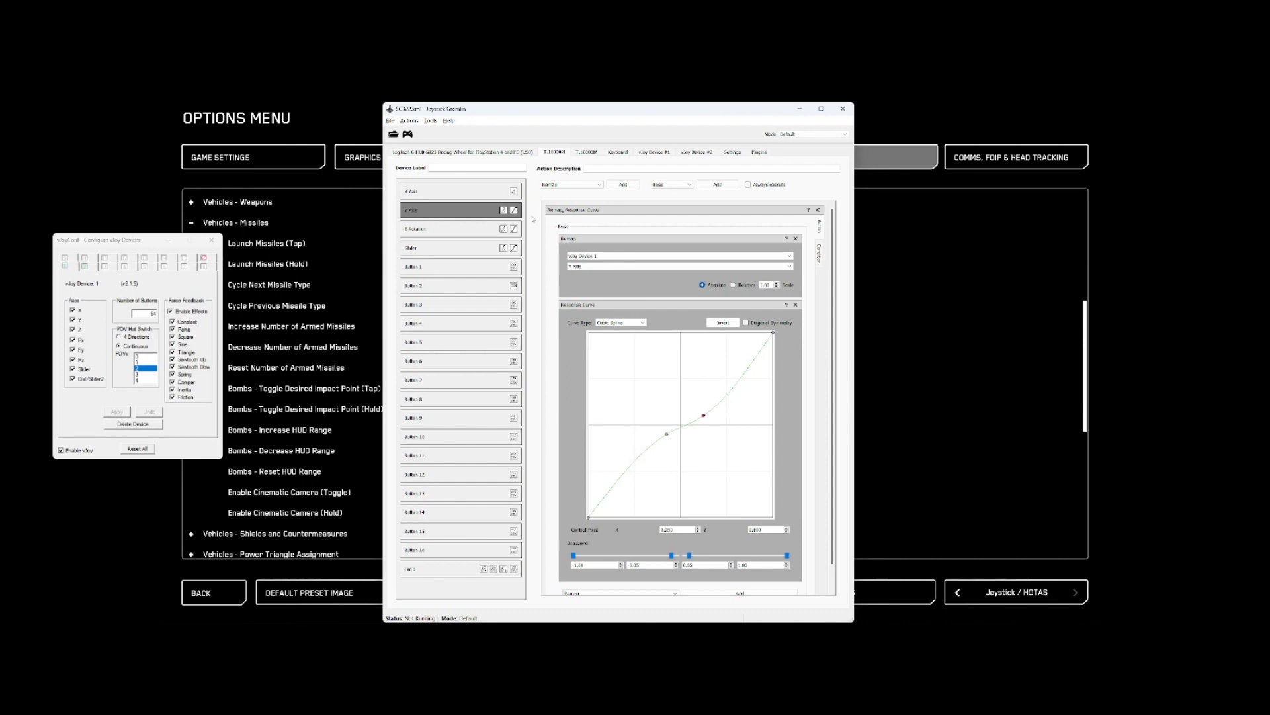
Reload the saved profile from the recent profiles, discarding the modifications, and activate it
left_click(391, 123)
mouse_move(417, 151)
left_click(510, 150)
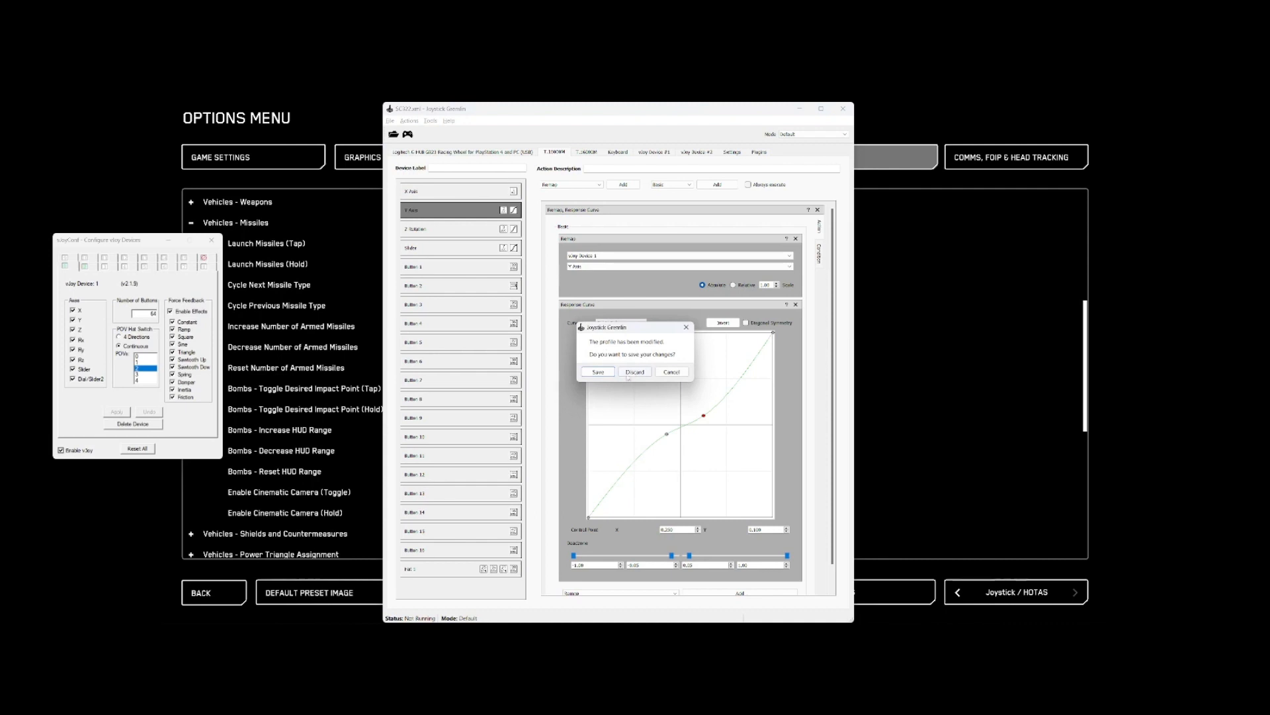
left_click(634, 372)
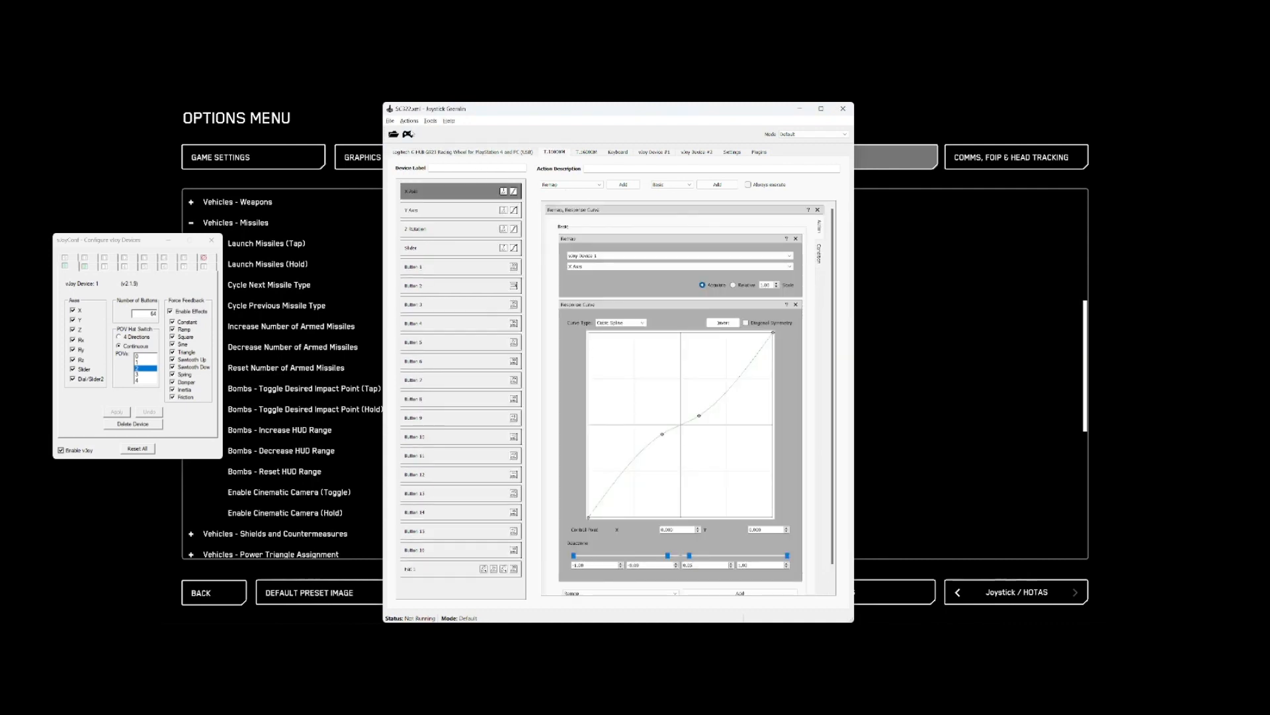
left_click(410, 134)
Switch to Star Citizen's keybindings and bind Cycle Previous Missile Type to Left Alt + Button 33, accepting the input conflict
key("alt+Tab")
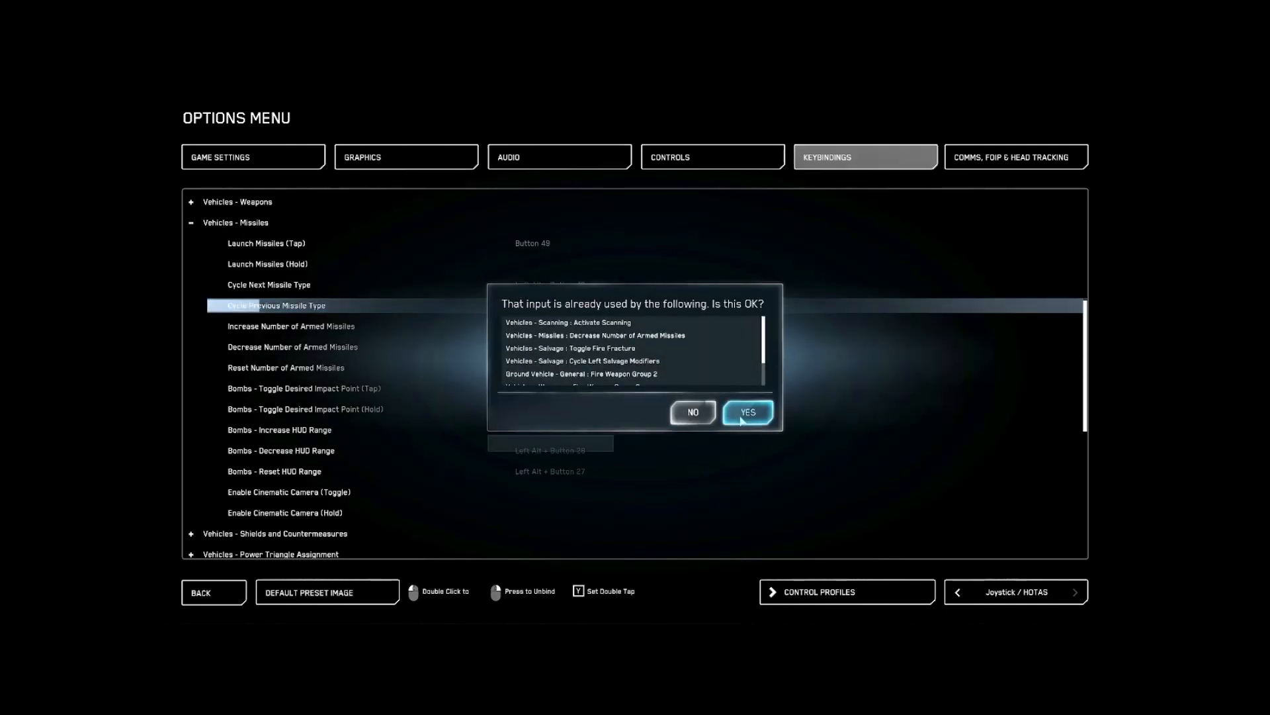
left_click(741, 419)
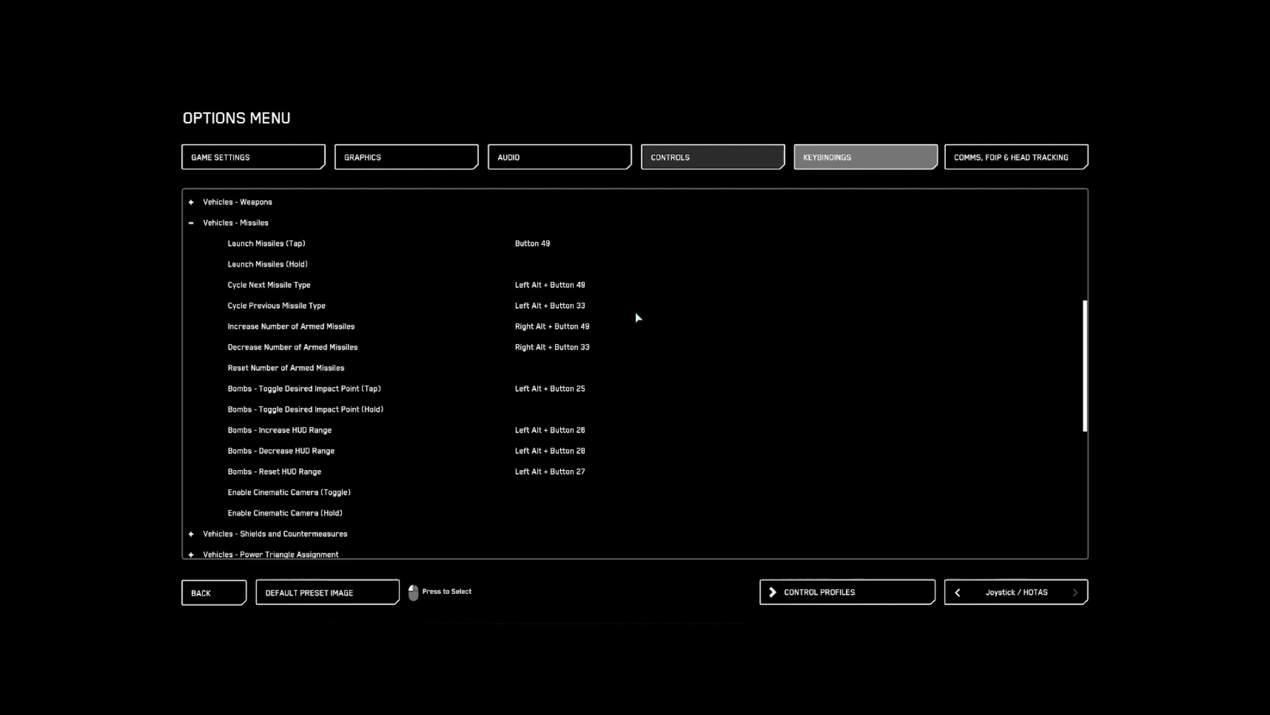
Consult the Dual T-16000M bindings chart and expand the game's Vehicles - Seats and Operator Modes keybindings
key("alt+Tab")
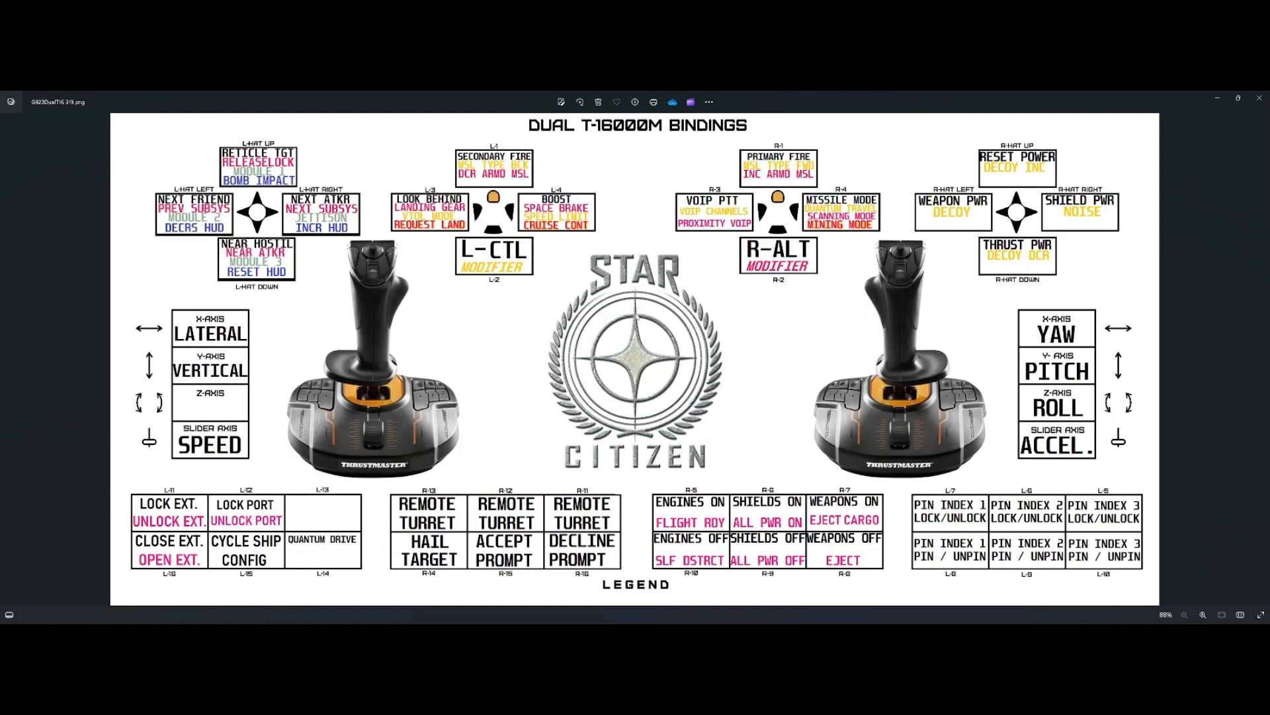
key("alt+Tab")
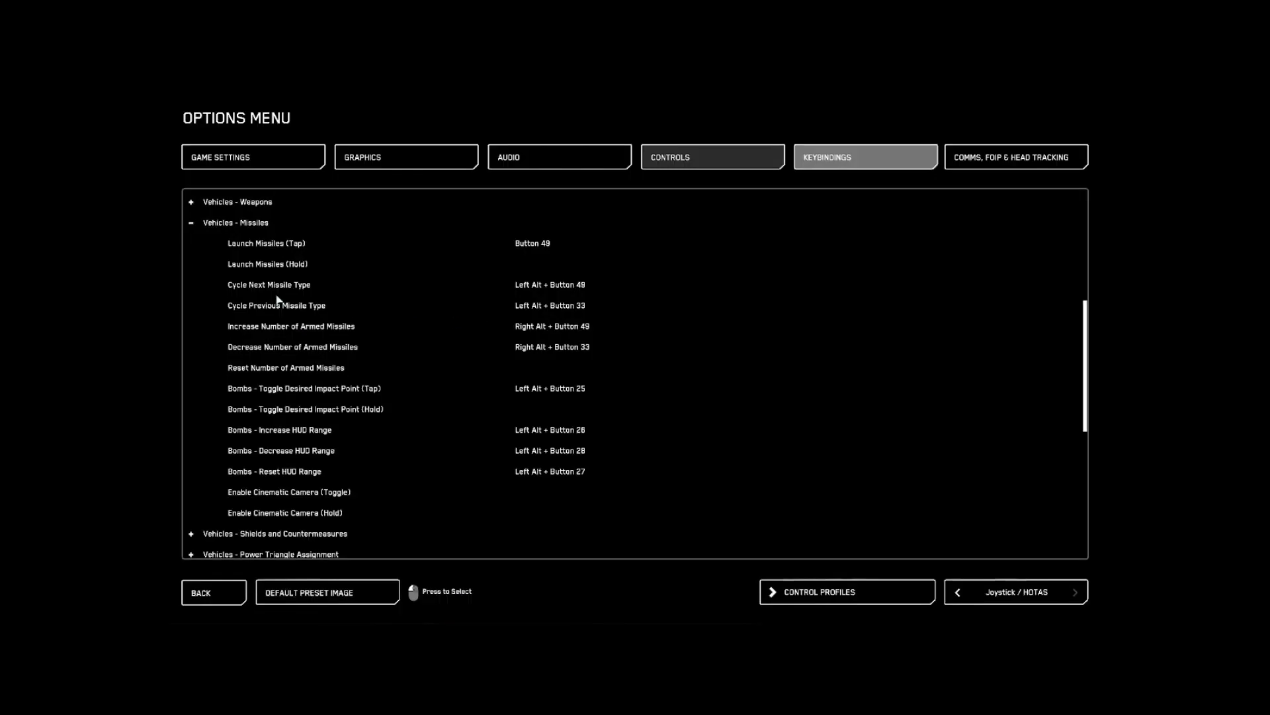
scroll(204, 249, "up", 5)
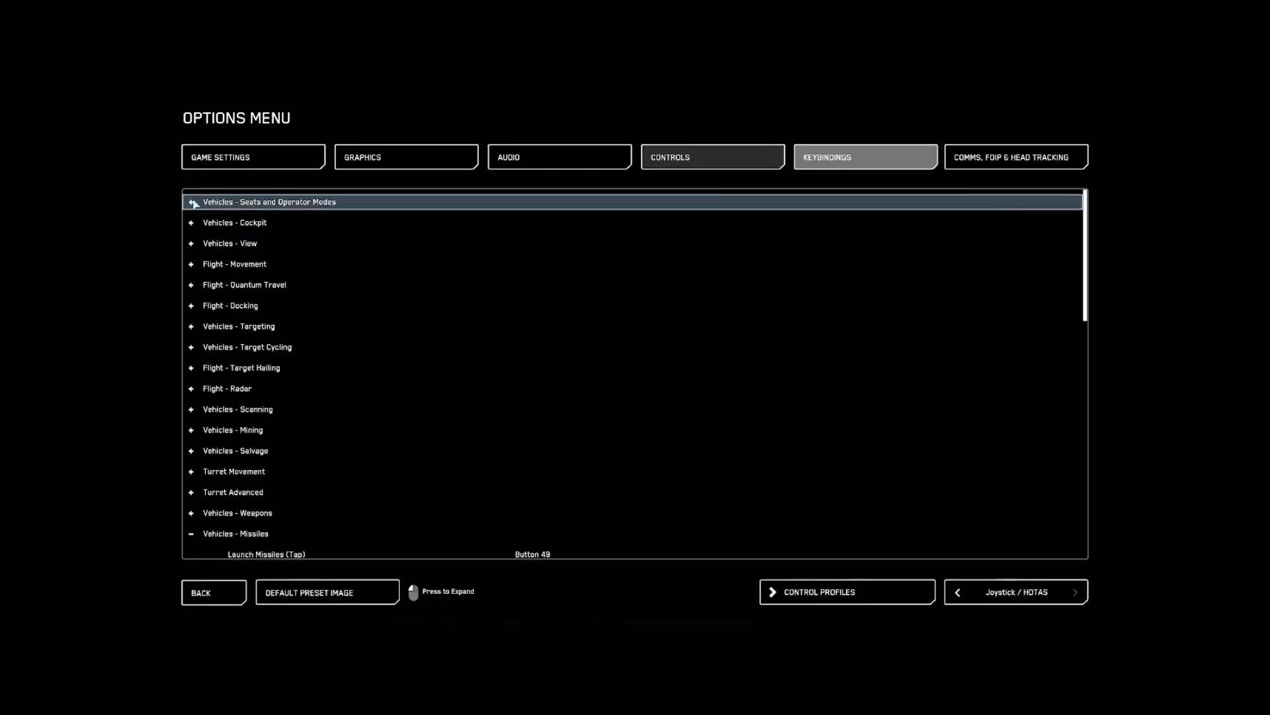
left_click(219, 202)
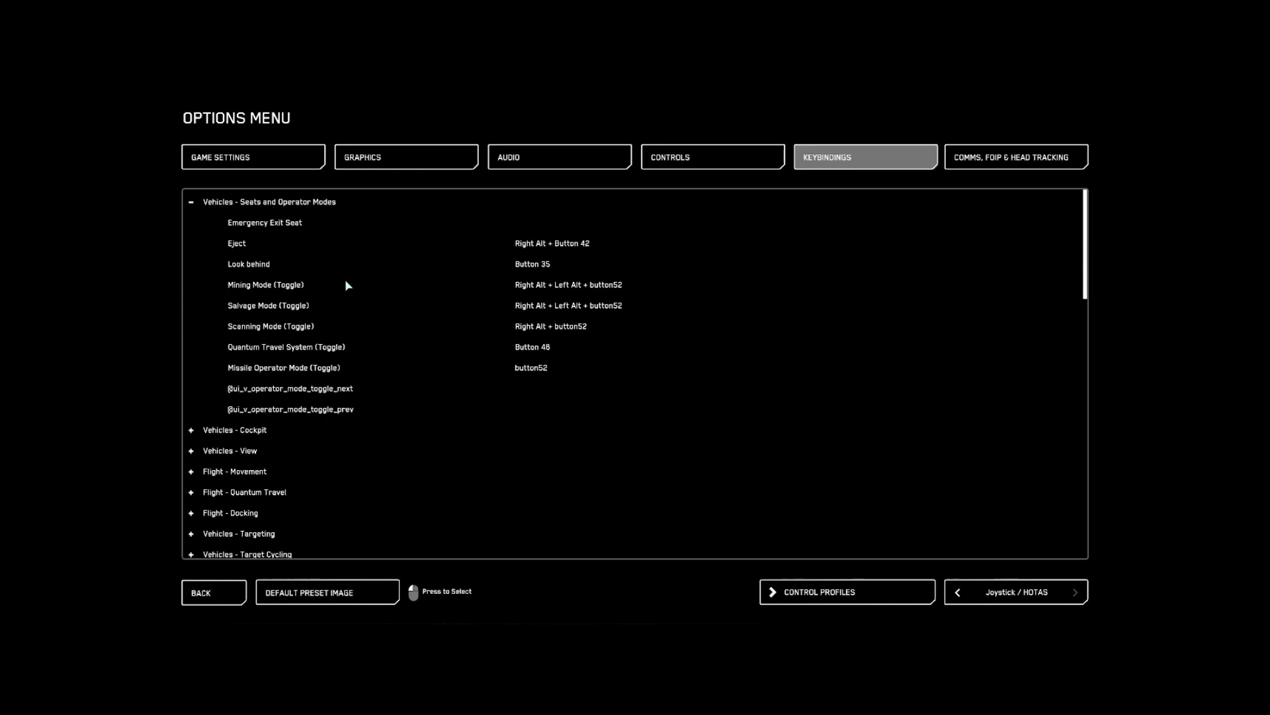